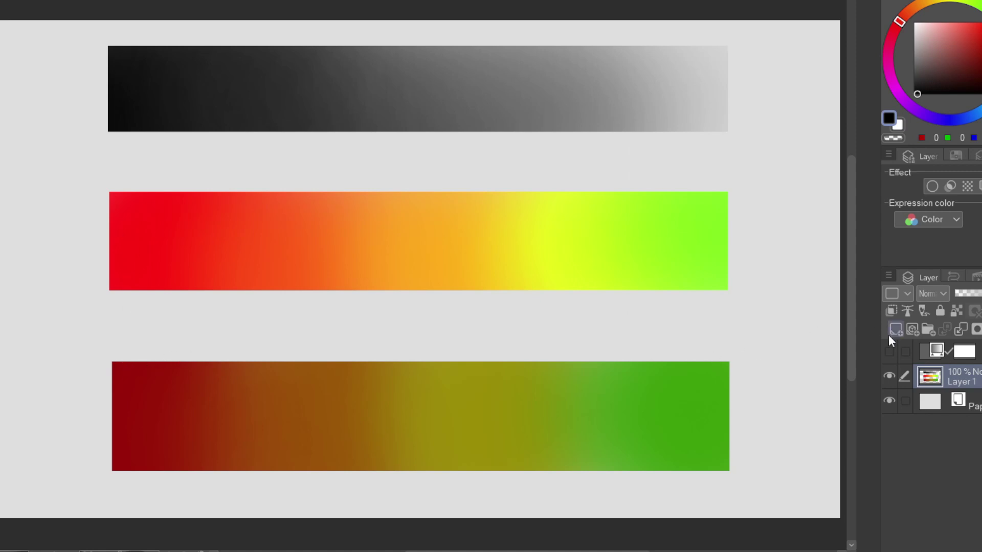
Show the top gradient map layer so the three colour bars turn greyscale.
left_click(888, 352)
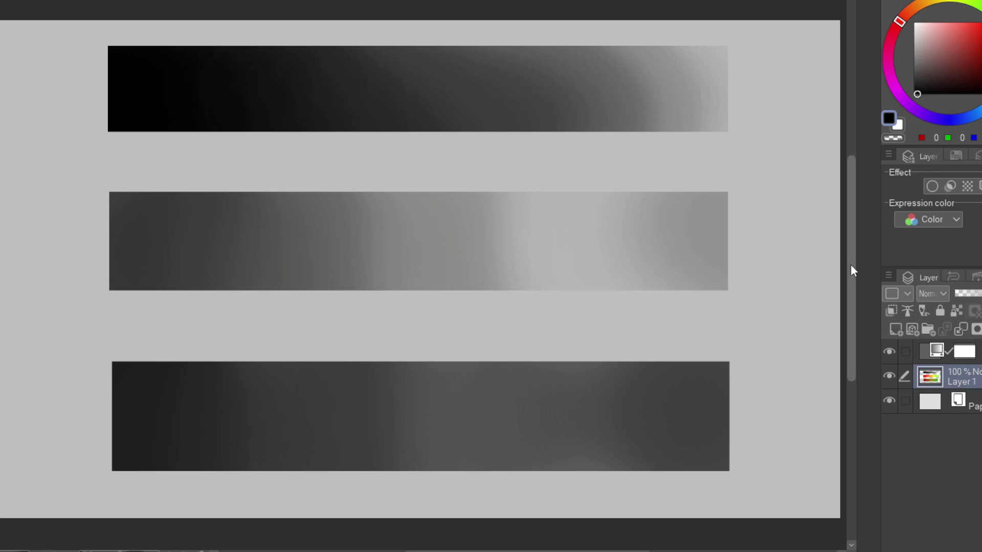
left_click_drag(851, 265, 851, 256)
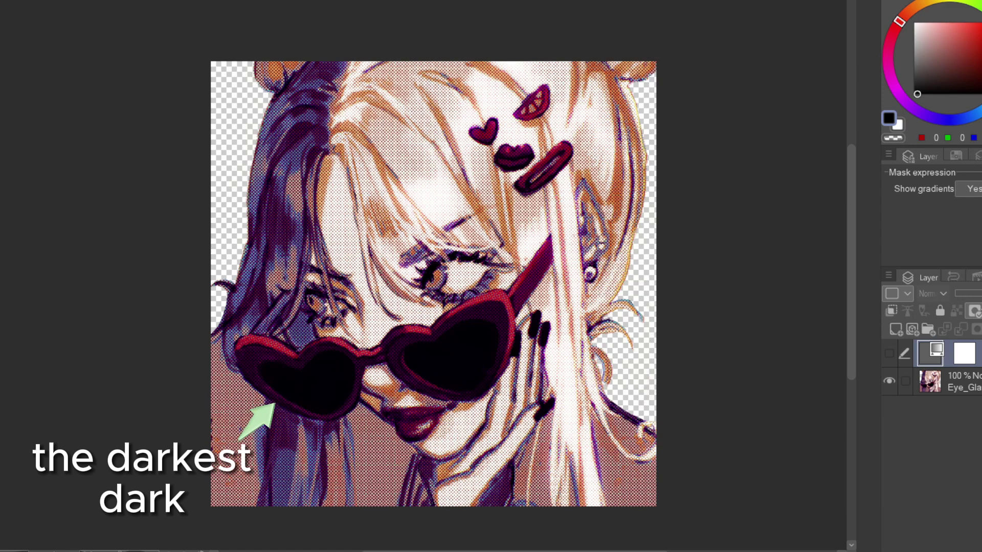
Switch on the dark-to-pink-to-cyan gradient map over the sunglasses illustration.
left_click(891, 353)
Open the gradient map layer's settings to rework its near-black, maroon, pink and cyan nodes.
double_click(931, 352)
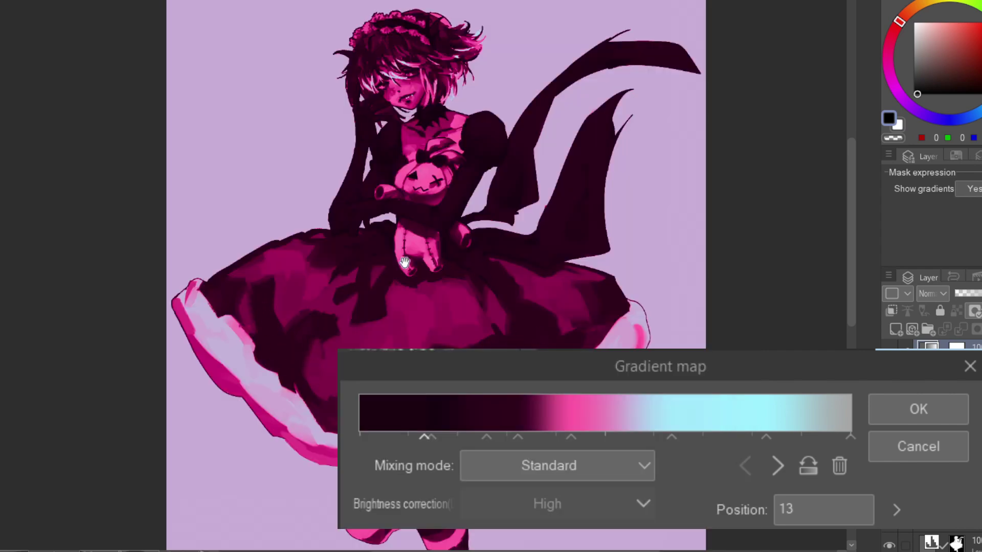
Confirm the edited pink-and-cyan gradient map in the Gradient map dialog.
key("Return")
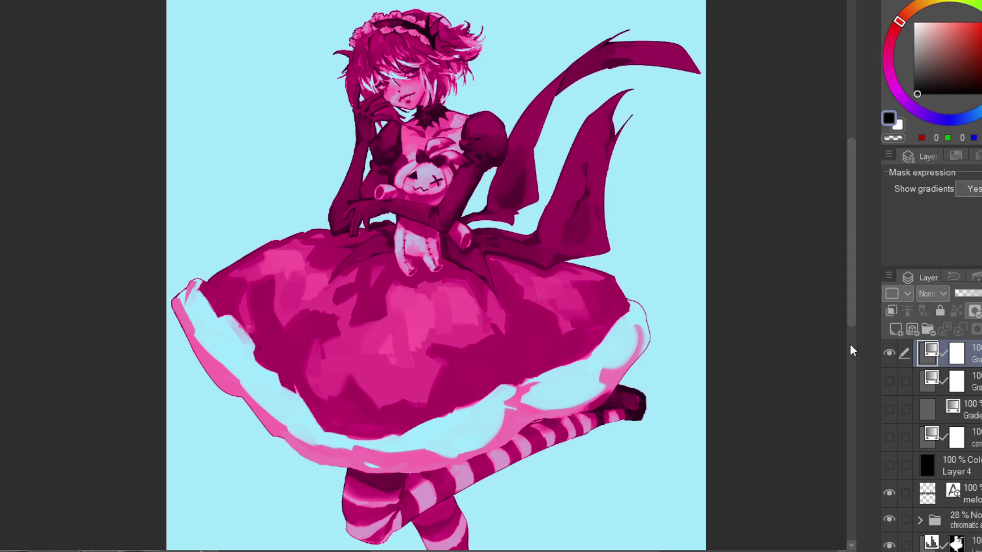
Compare the first and second gradient maps, then add the third yellow-pink map on top.
left_click(890, 353)
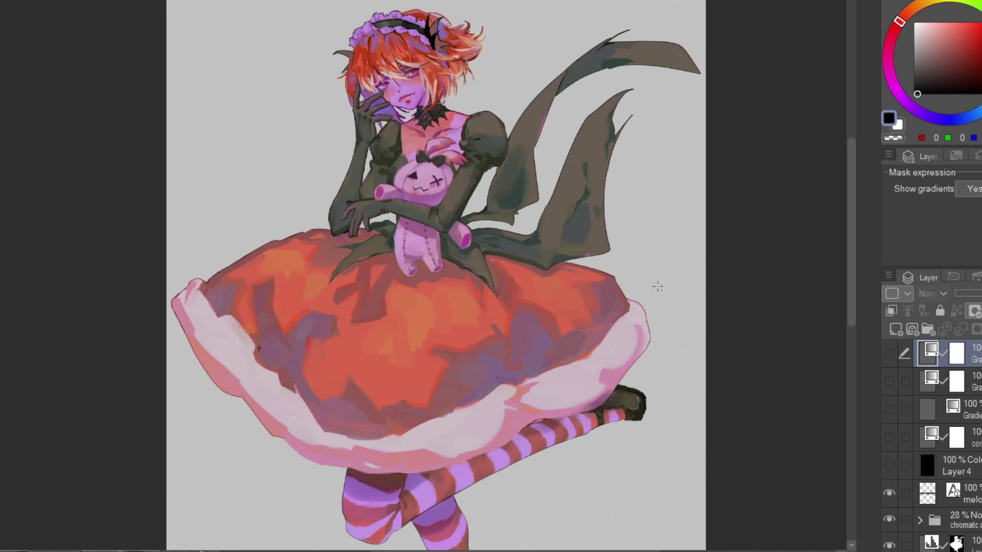
left_click(889, 381)
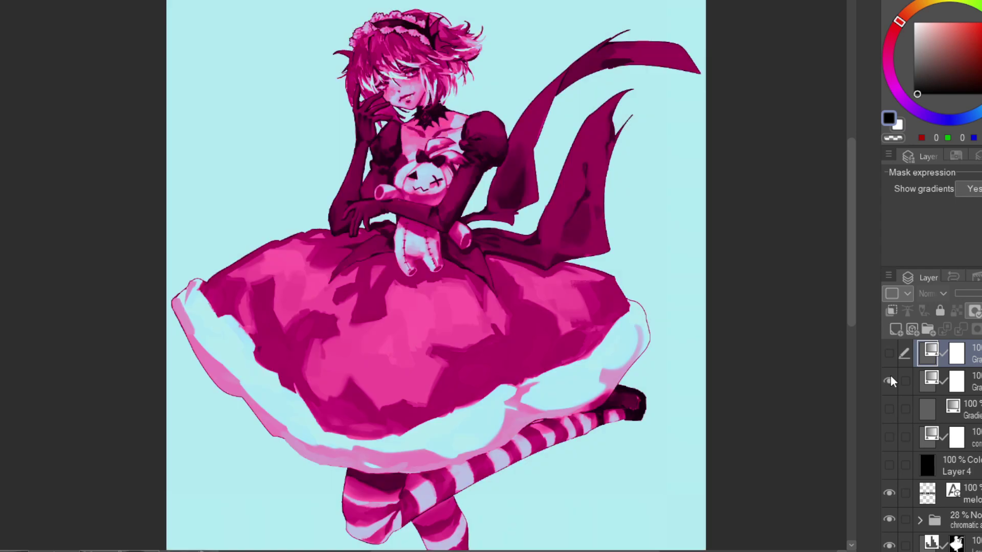
left_click(890, 381)
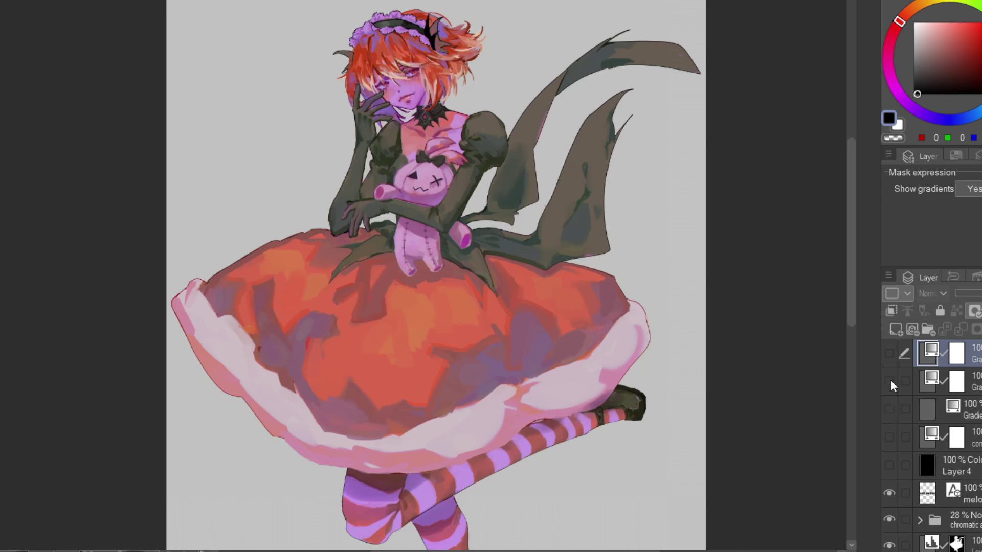
left_click(890, 382)
left_click(890, 409)
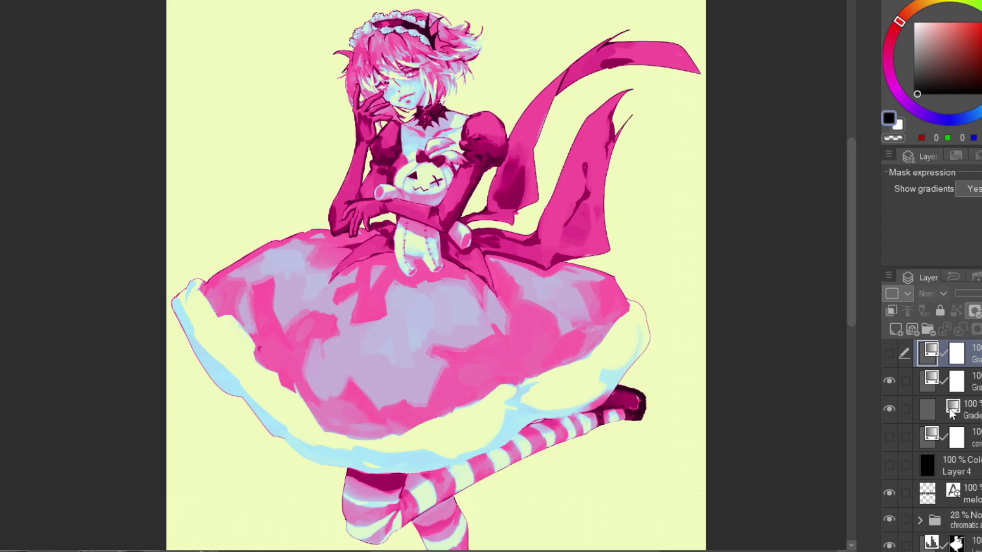
Select the third purple-and-orange gradient map and lower its opacity to 31%.
left_click(951, 414)
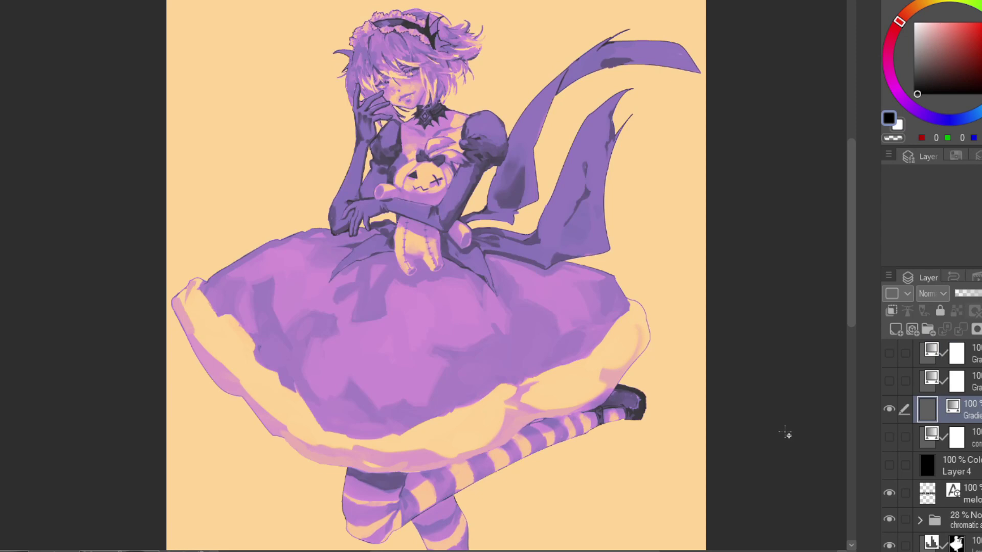
left_click(971, 298)
left_click_drag(971, 298, 967, 299)
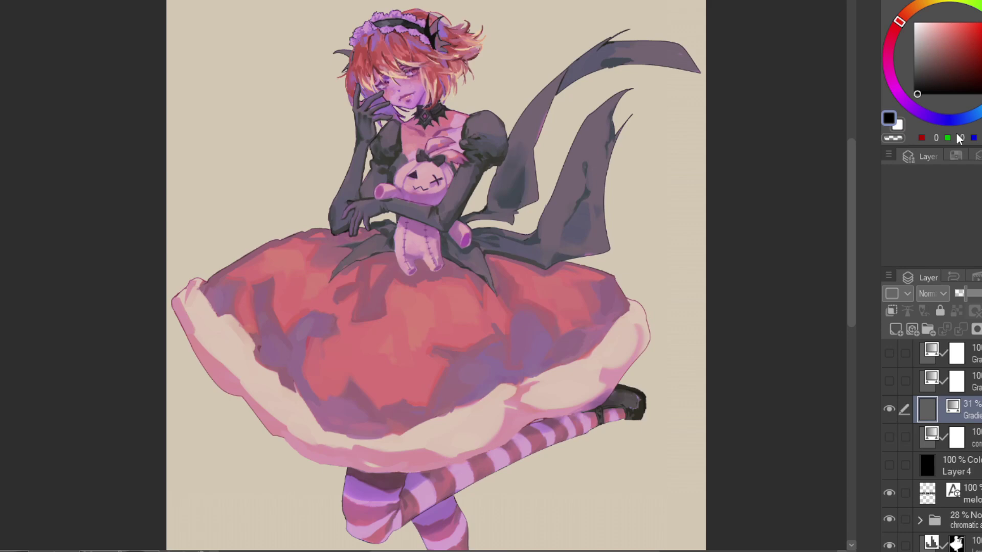
Change the faded gradient map's blend mode to Hard Light.
key("Down")
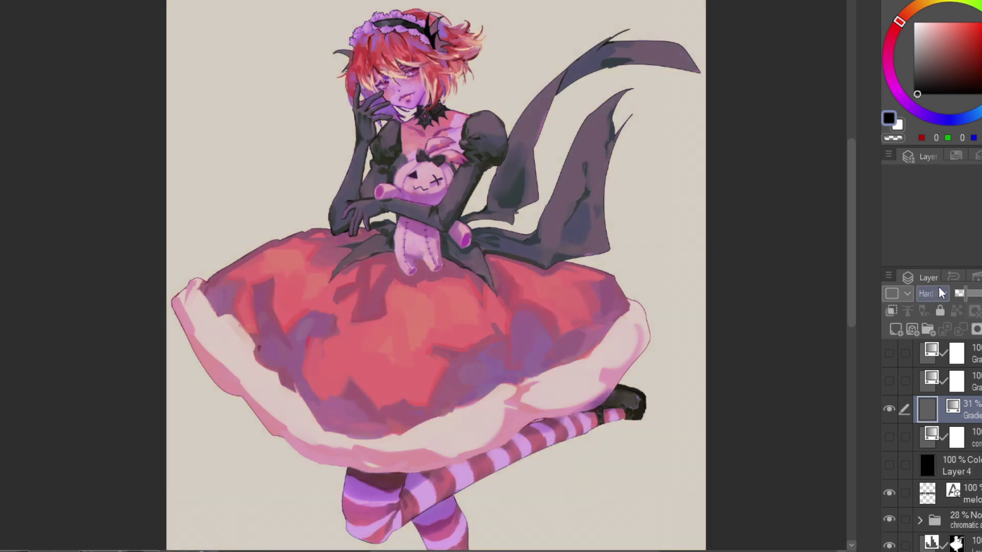
key("Down")
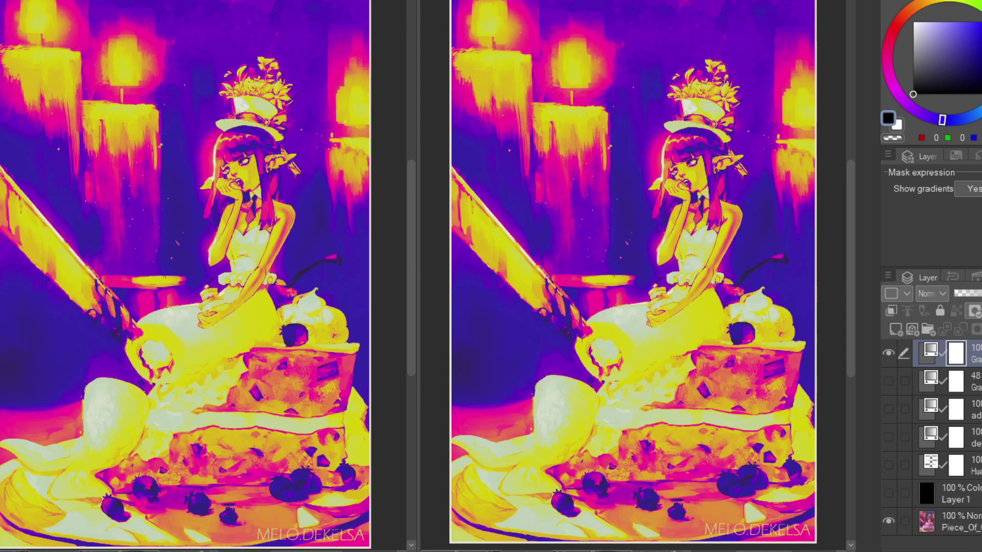
Hide the fiery map and Color layer, showing the adjusted black-and-white gradient map instead.
left_click(893, 353)
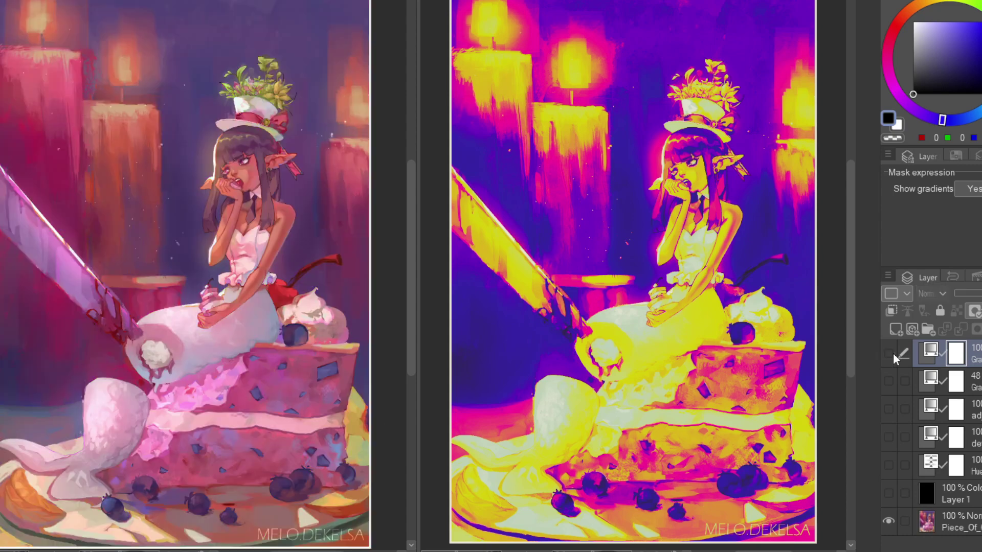
left_click(892, 352)
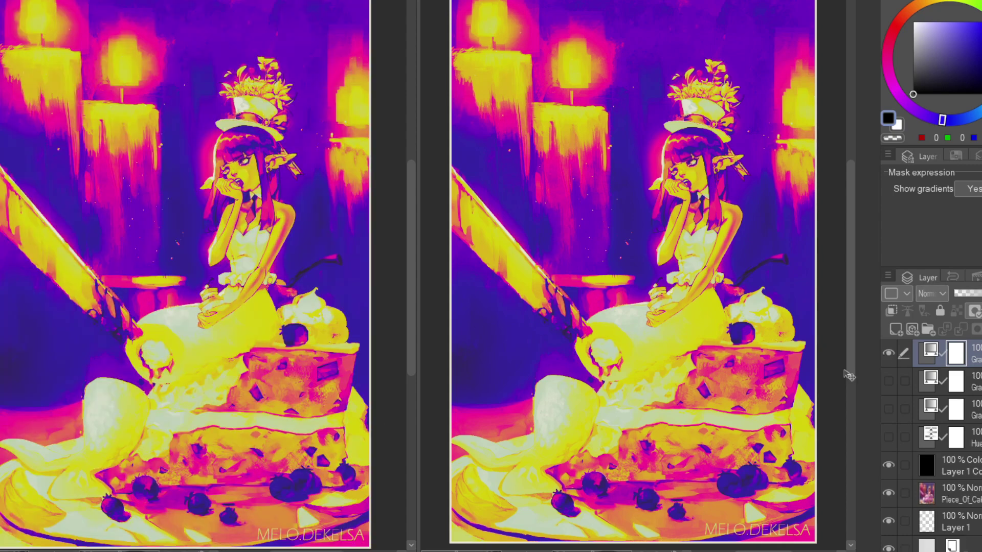
left_click(885, 353)
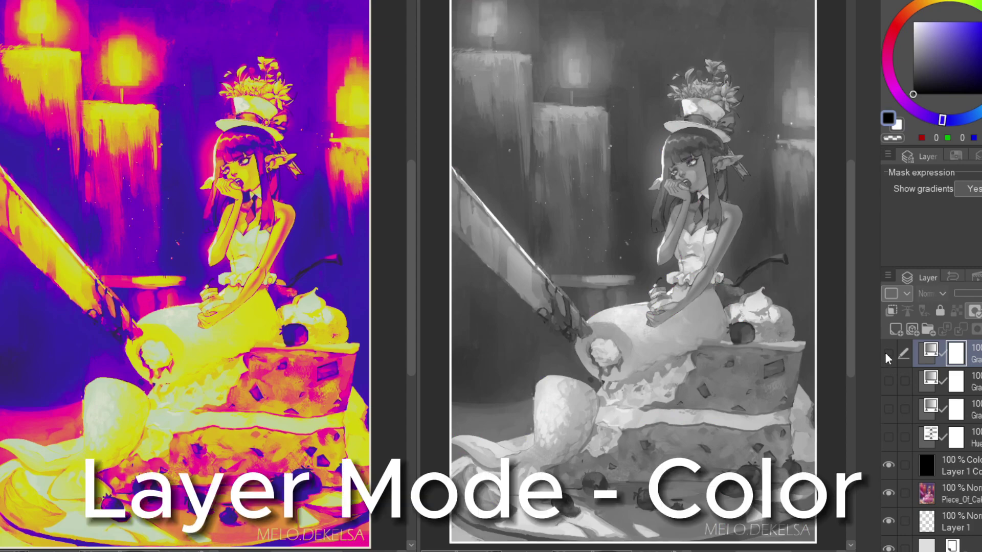
left_click(888, 354)
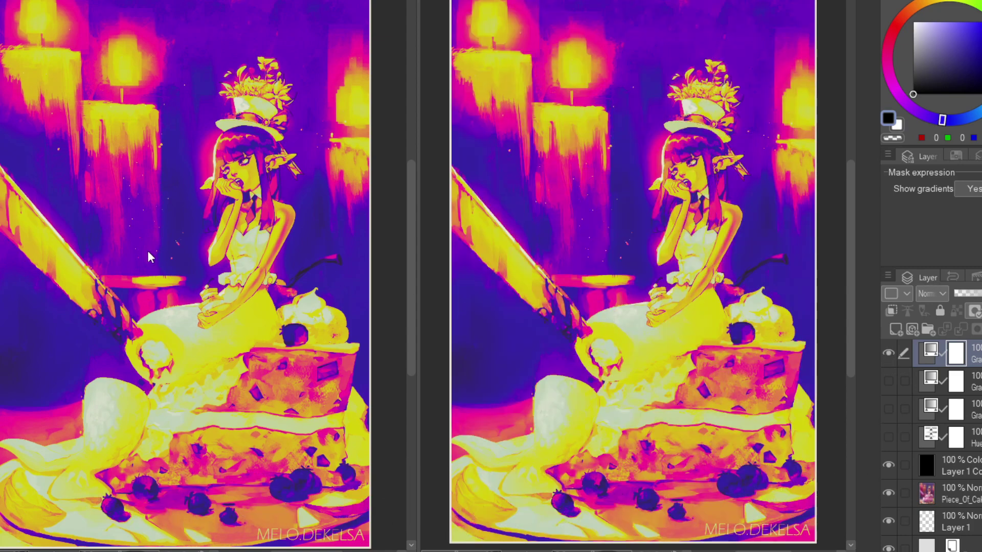
left_click(888, 355)
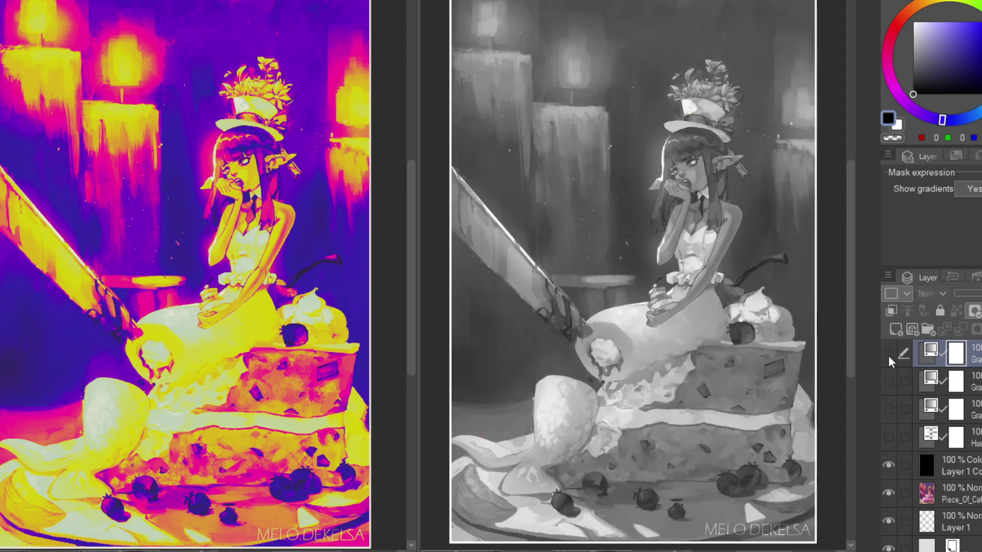
left_click(889, 466)
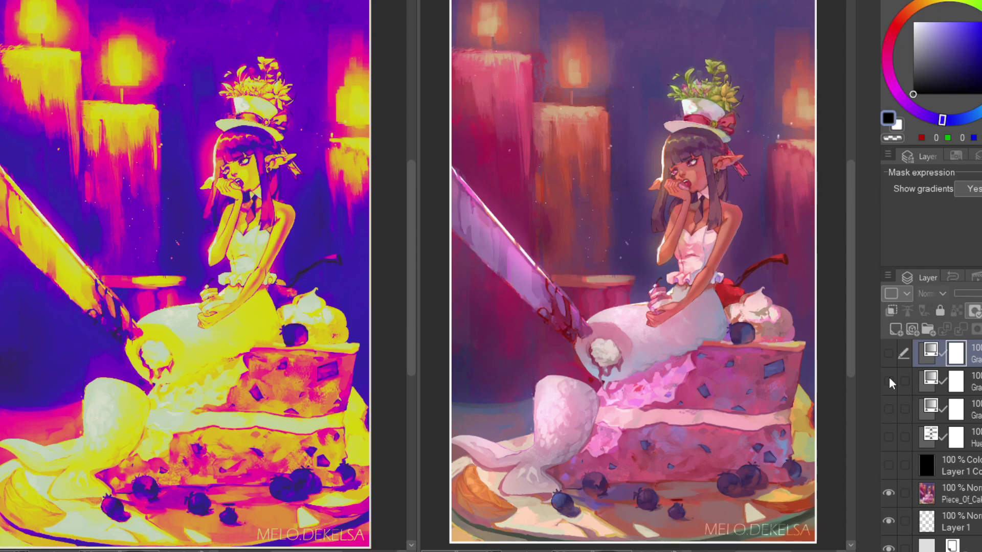
left_click(889, 377)
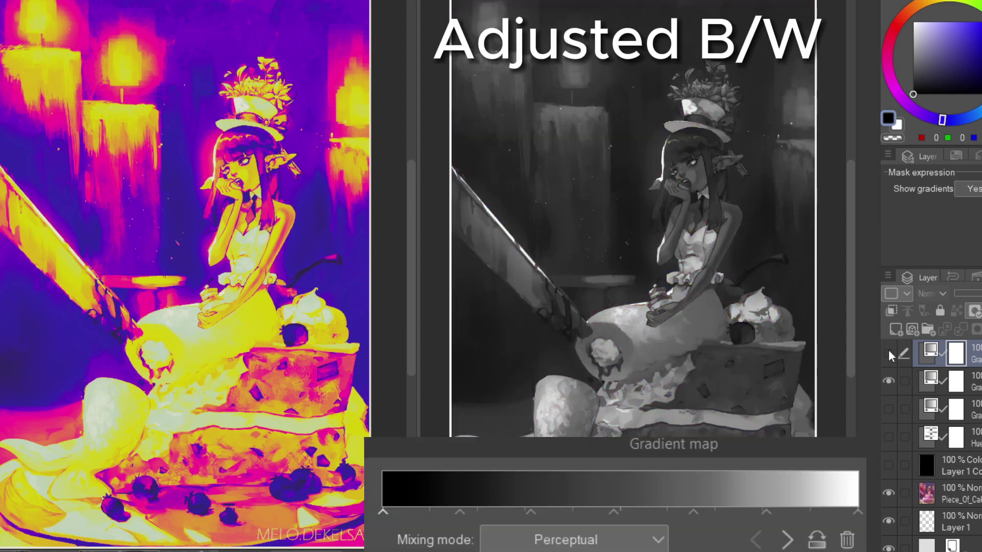
Layer the fiery gradient map over the default black-and-white map instead of the adjusted one.
left_click(889, 355)
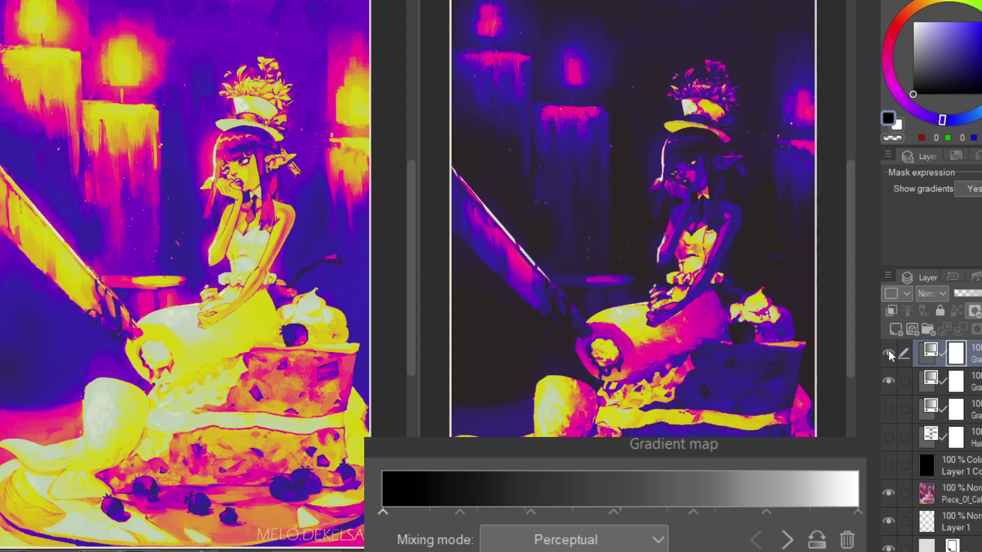
left_click(889, 354)
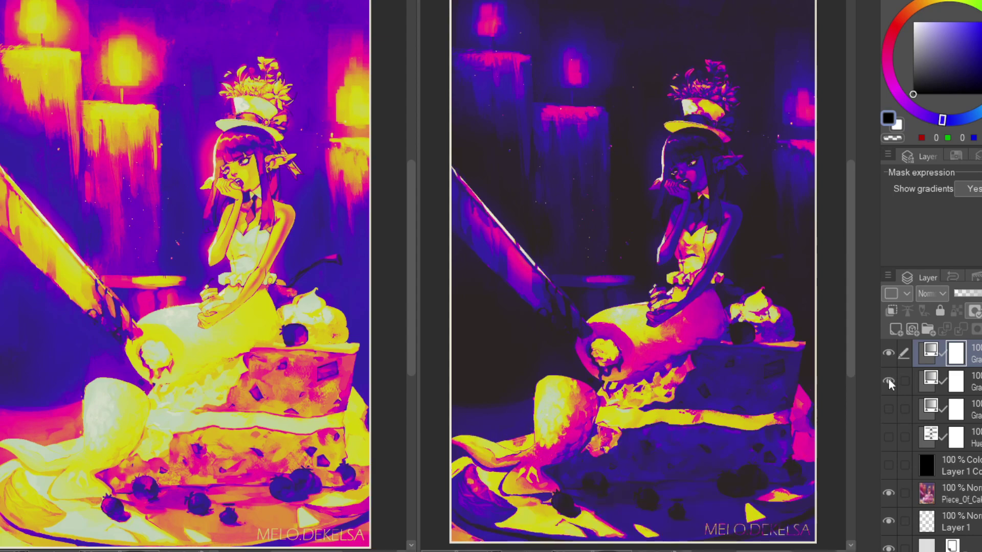
left_click(889, 381)
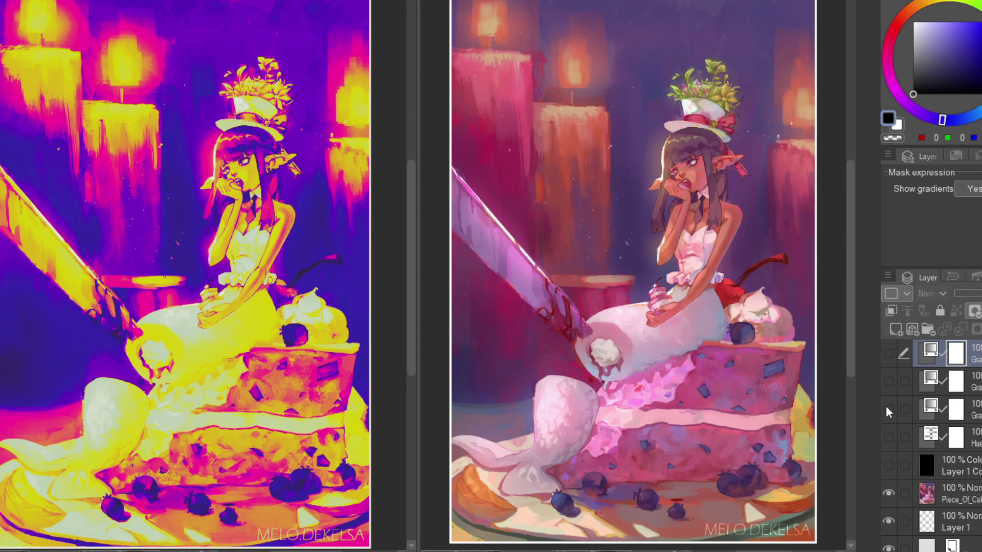
left_click(888, 409)
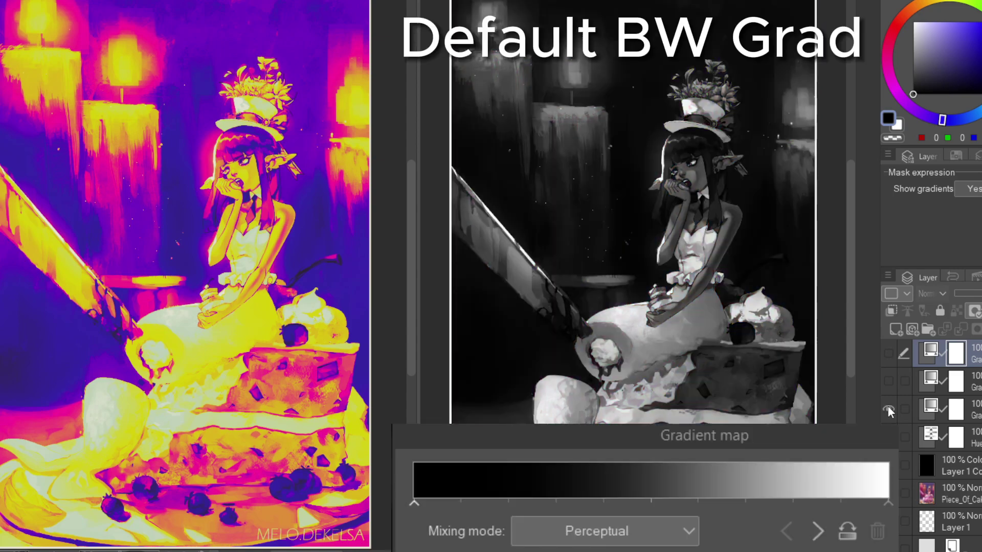
left_click(888, 355)
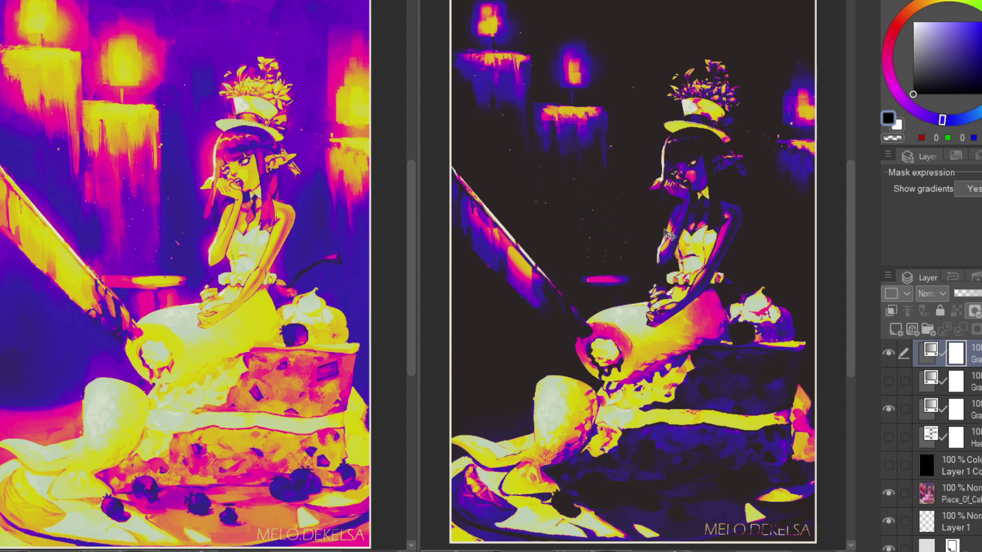
Hide the default B/W map, toggle Hue/Saturation on and off, and hide the fiery map.
left_click(890, 409)
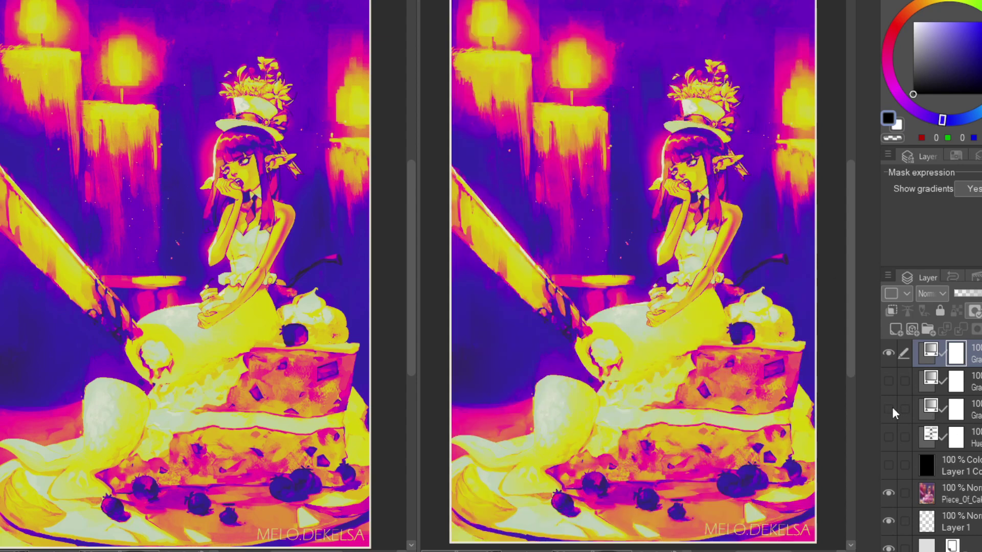
left_click(888, 438)
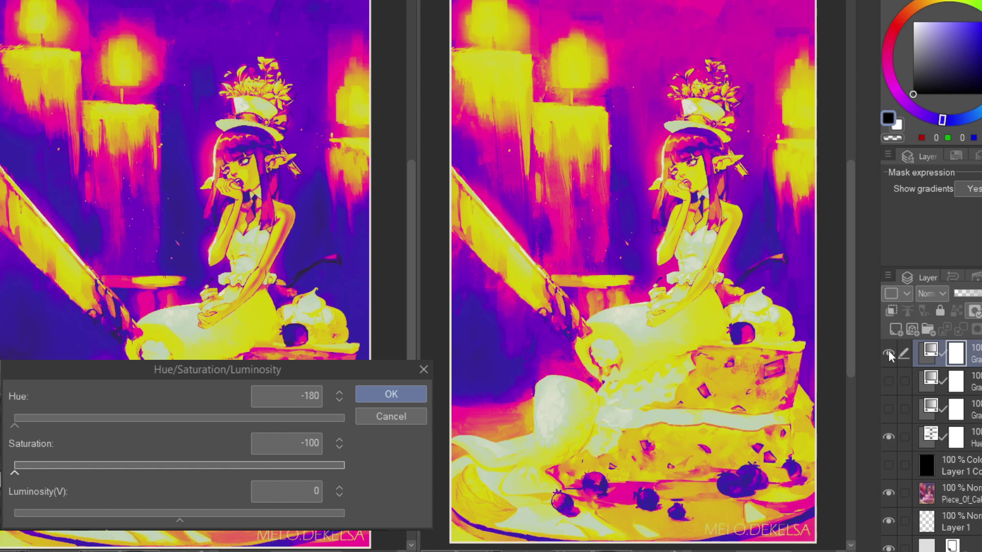
left_click(888, 437)
left_click(888, 353)
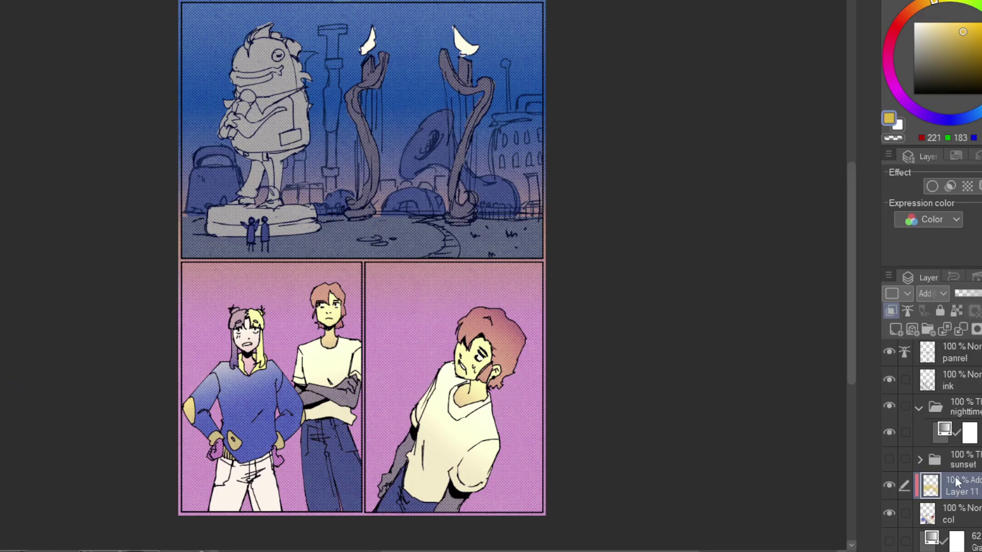
Move the gradient layer below Layer 11 and clip it to the layer beneath.
left_click_drag(943, 434, 941, 498)
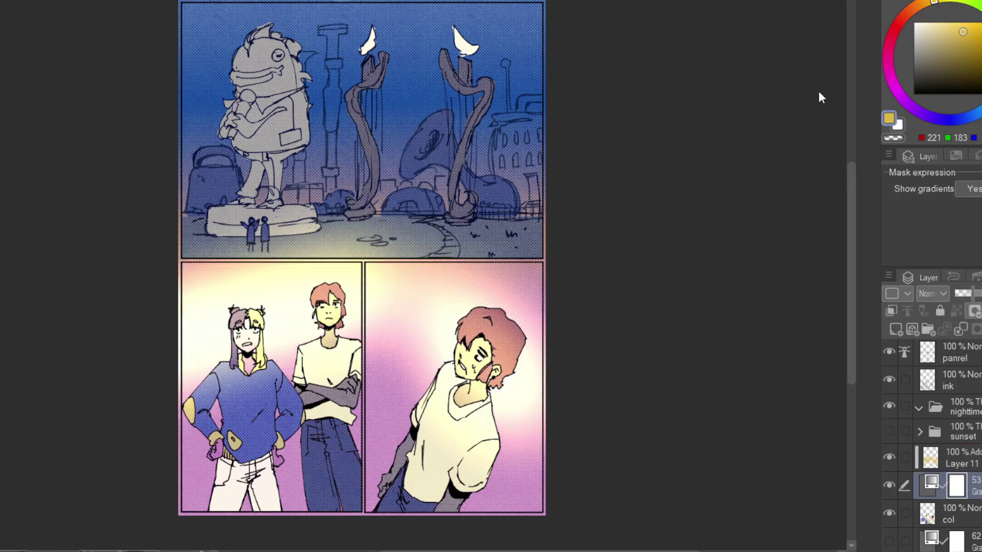
key("ctrl+alt+g")
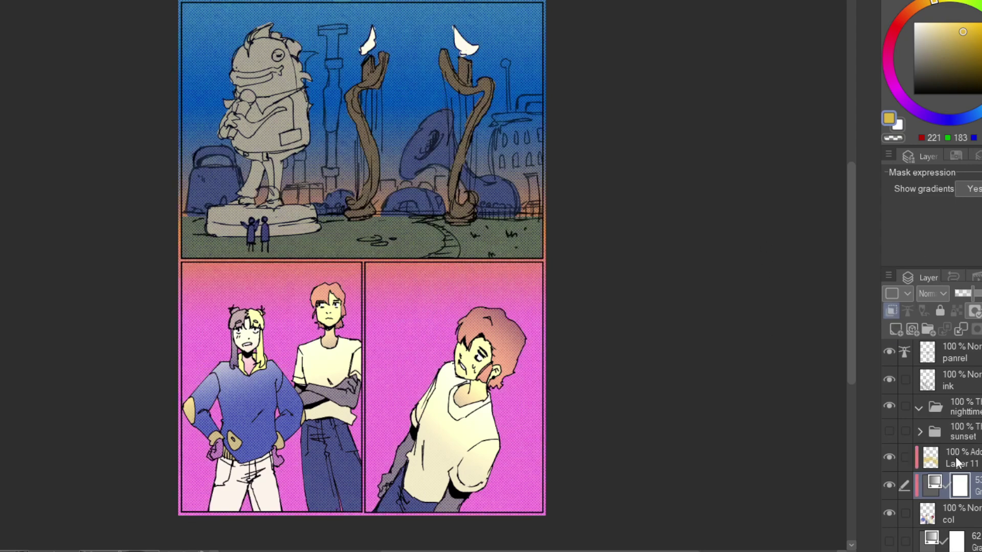
left_click(944, 409)
key("ctrl+v")
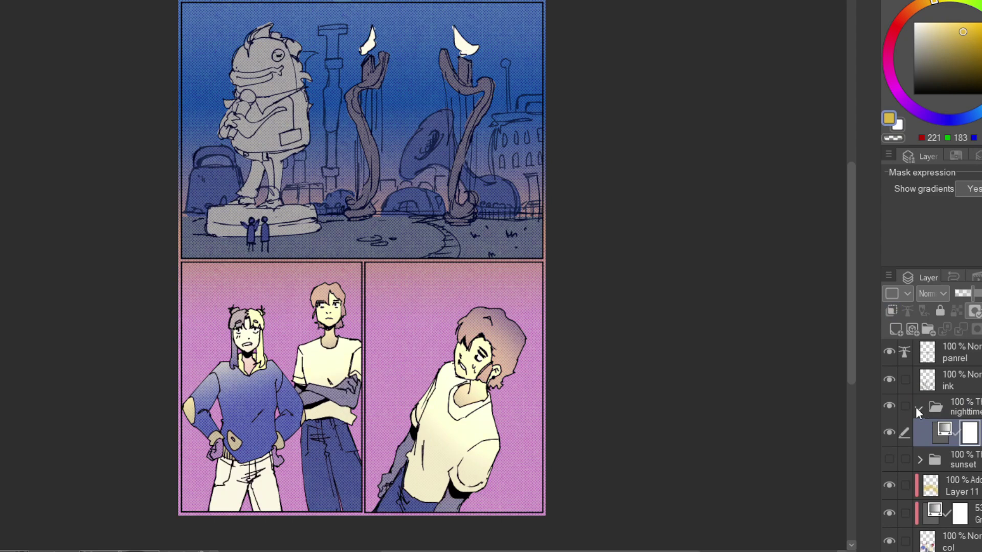
left_click(916, 408)
Move Layer 11 above the nighttime folder and set its blending mode to Hard light.
left_click(888, 458)
left_click_drag(950, 447, 940, 408)
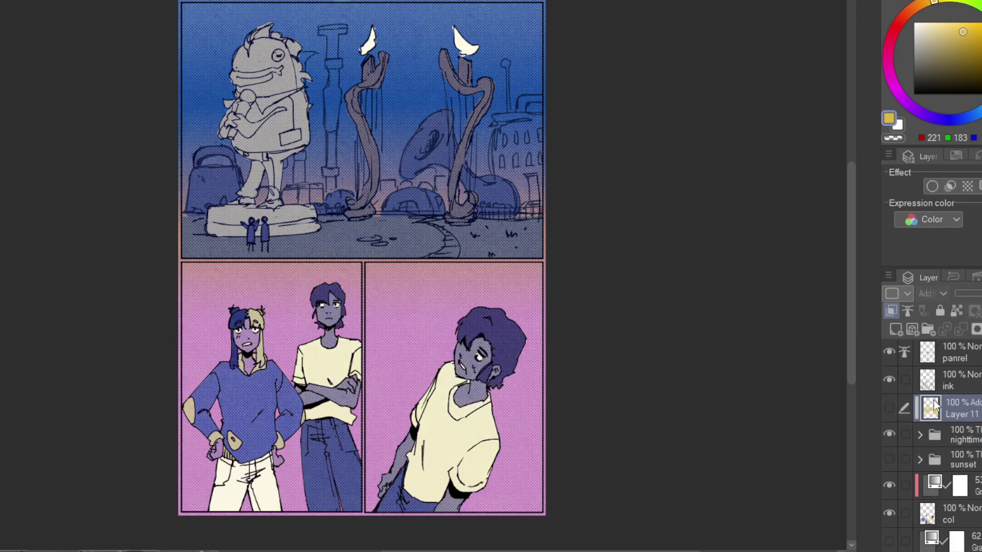
left_click(931, 293)
left_click(946, 260)
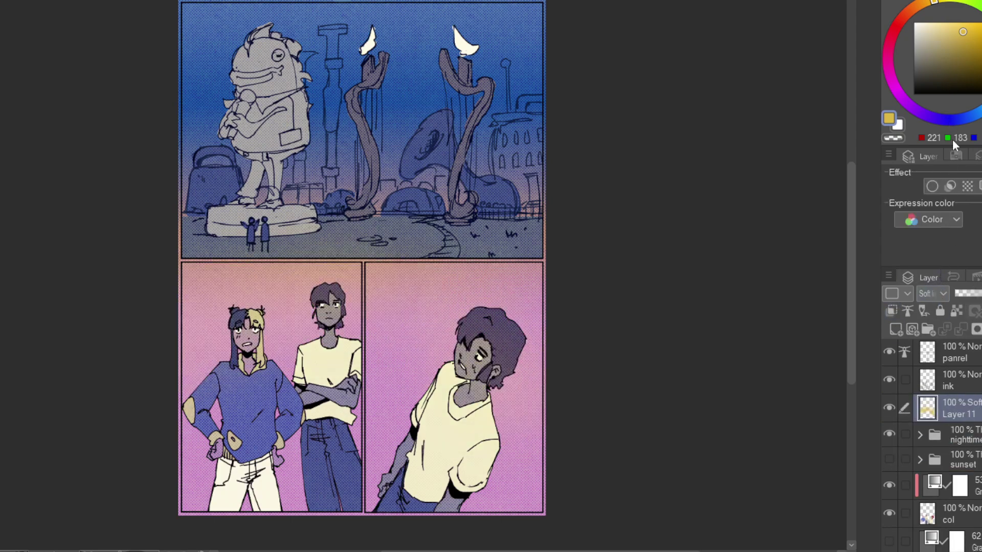
key("Down")
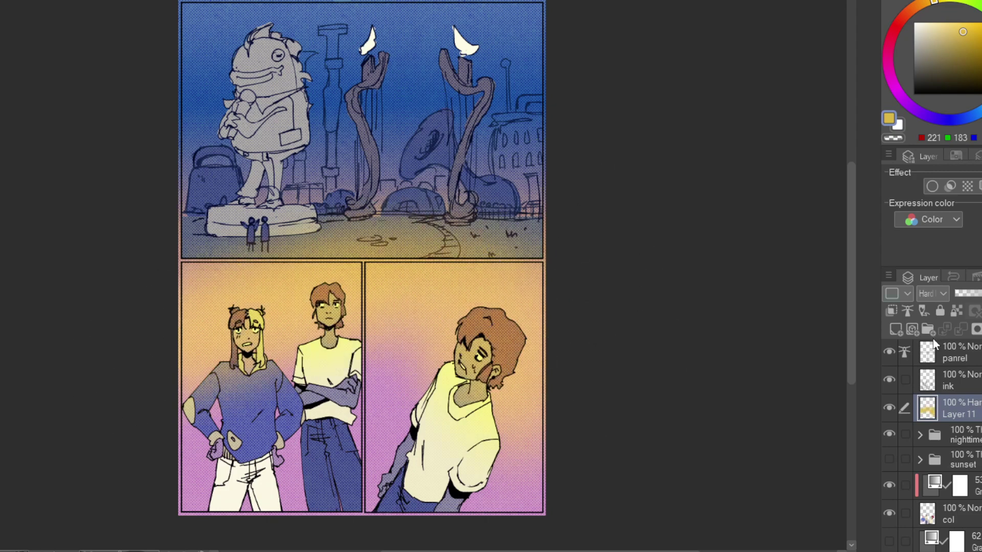
Clear Layer 11's orange glow inside the col layer's painted area.
left_click(949, 513)
left_click(927, 511, "ctrl")
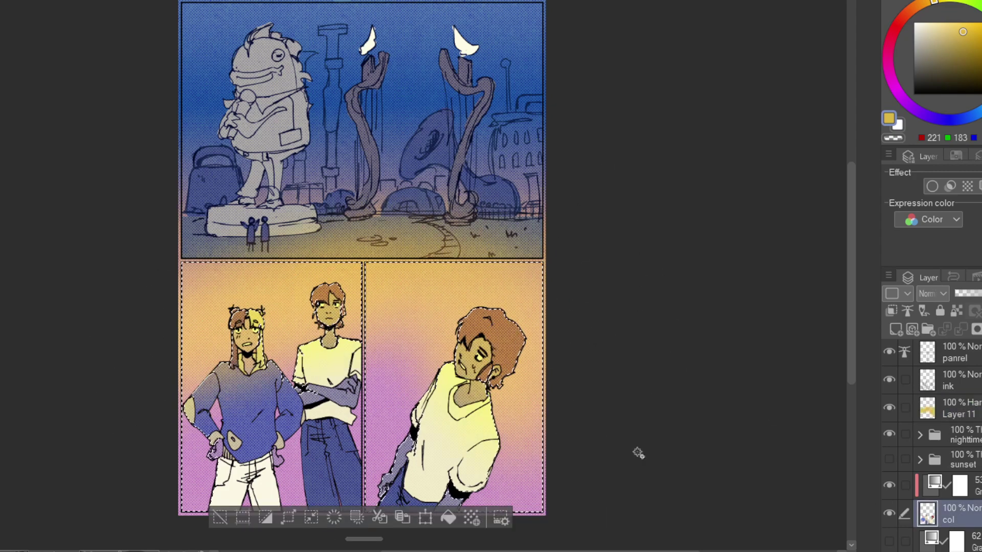
left_click(956, 407)
key("Delete")
left_click(220, 518)
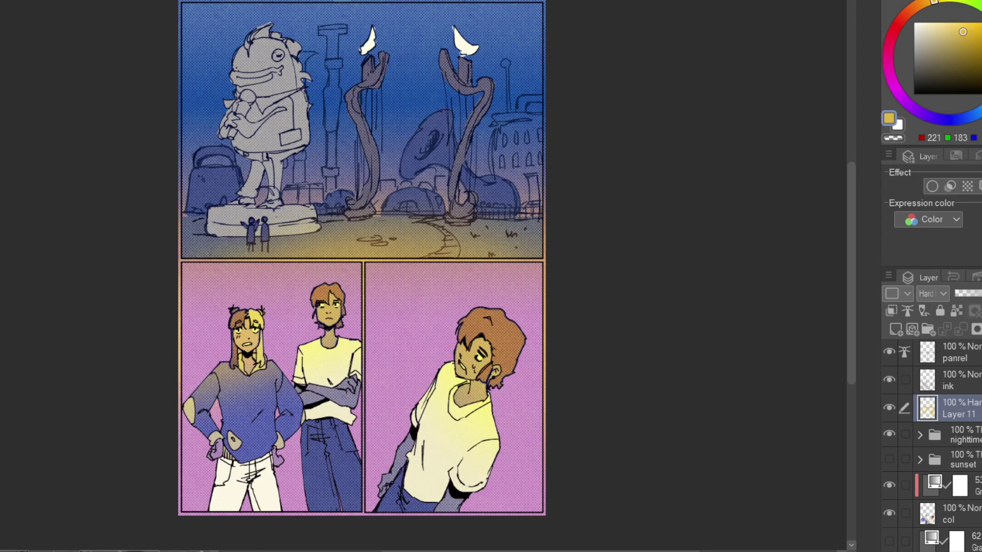
Delete the orange glow from the top panel and paint a warm yellow glow there.
left_click_drag(158, 20, 599, 266)
key("Delete")
key("ctrl+d")
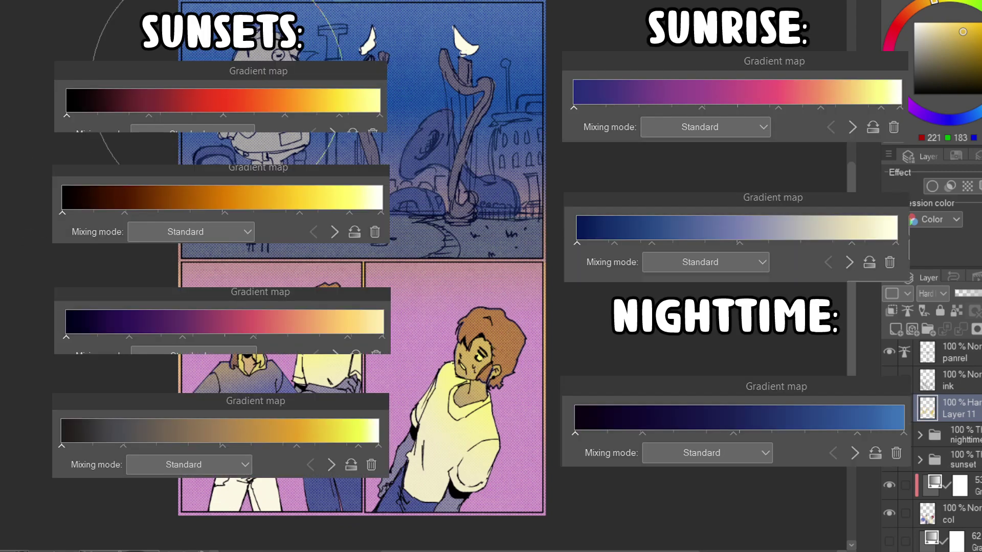
mouse_move(358, 102)
left_mouse_down()
mouse_move(723, 121)
mouse_move(657, 389)
left_mouse_up()
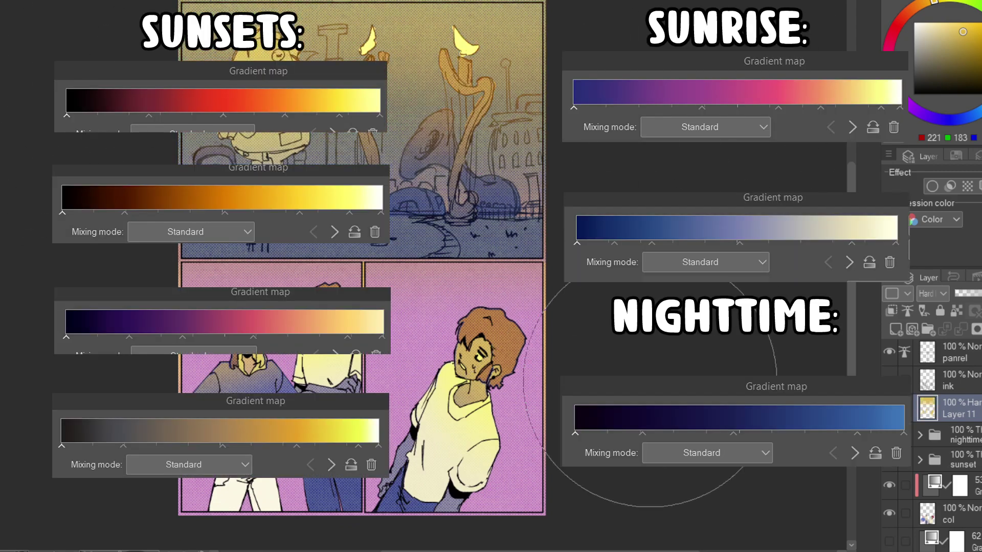
Pick a slightly different yellow, swap to dark blue, and airbrush a blue glow across the page bottom.
left_click(972, 33)
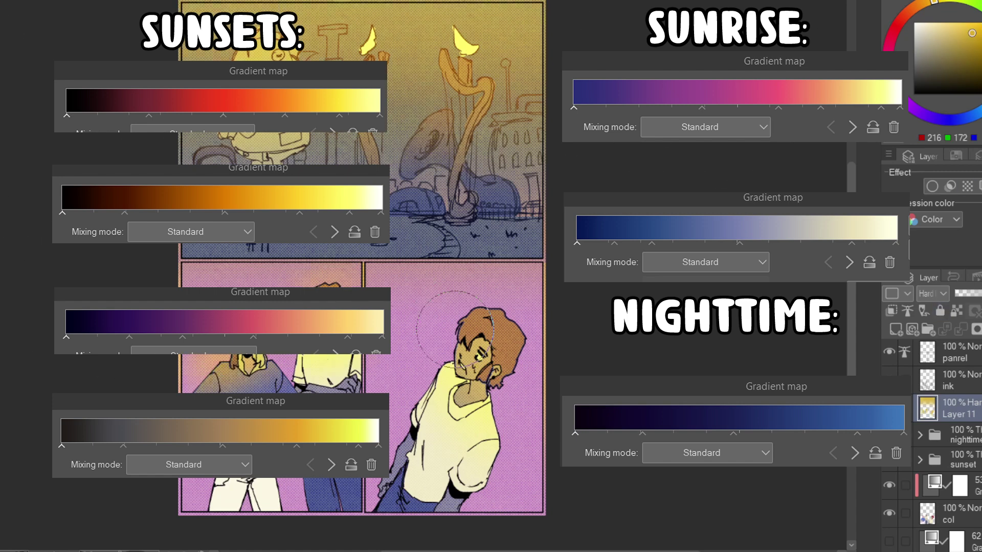
key("x")
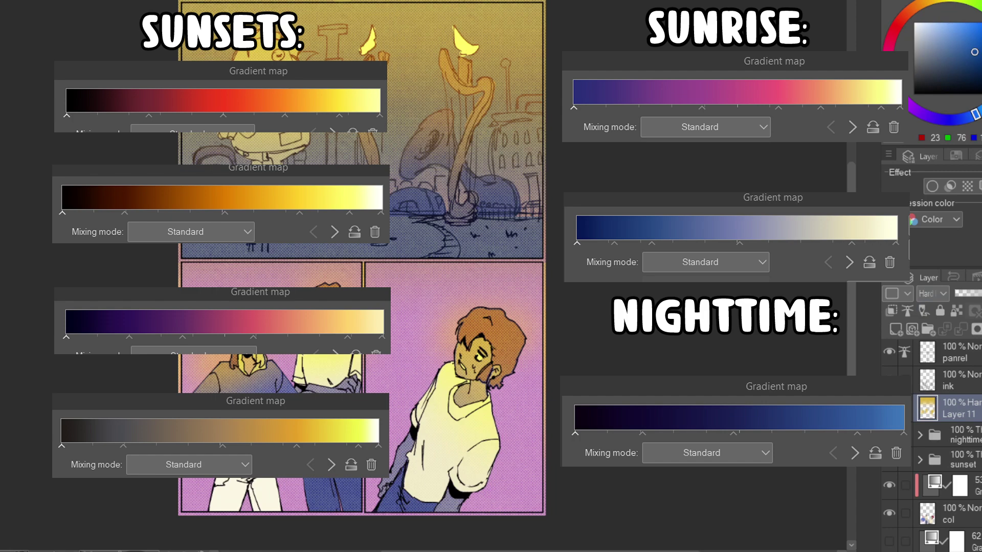
left_click_drag(169, 507, 621, 511)
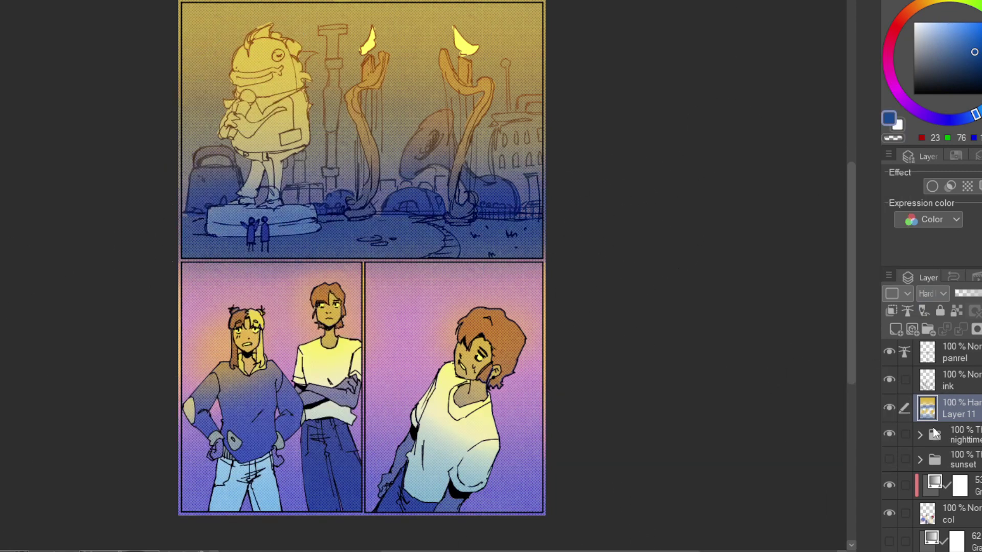
Clear Layer 11's glow from the panel backgrounds using the col layer selection plus the whole page.
left_click(950, 513)
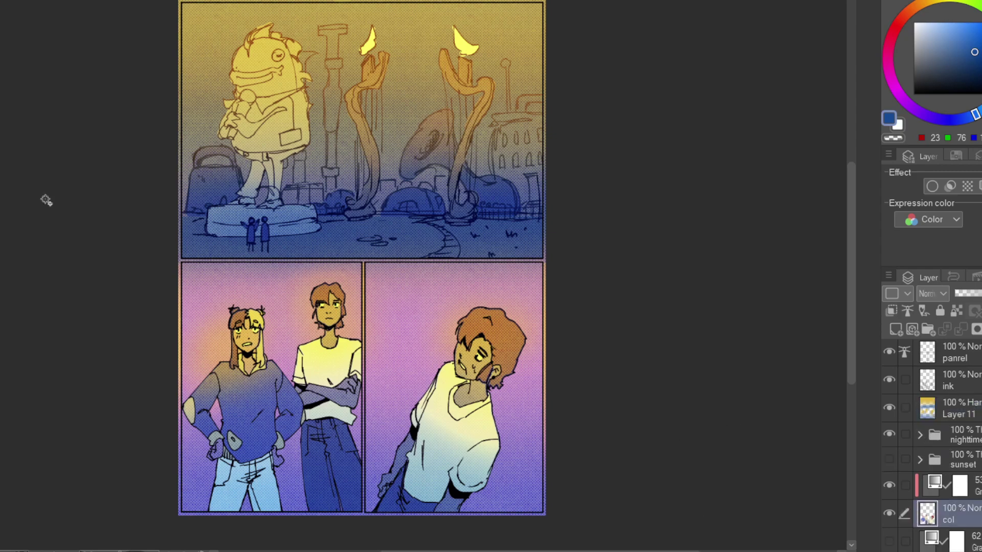
left_click(928, 513, "ctrl")
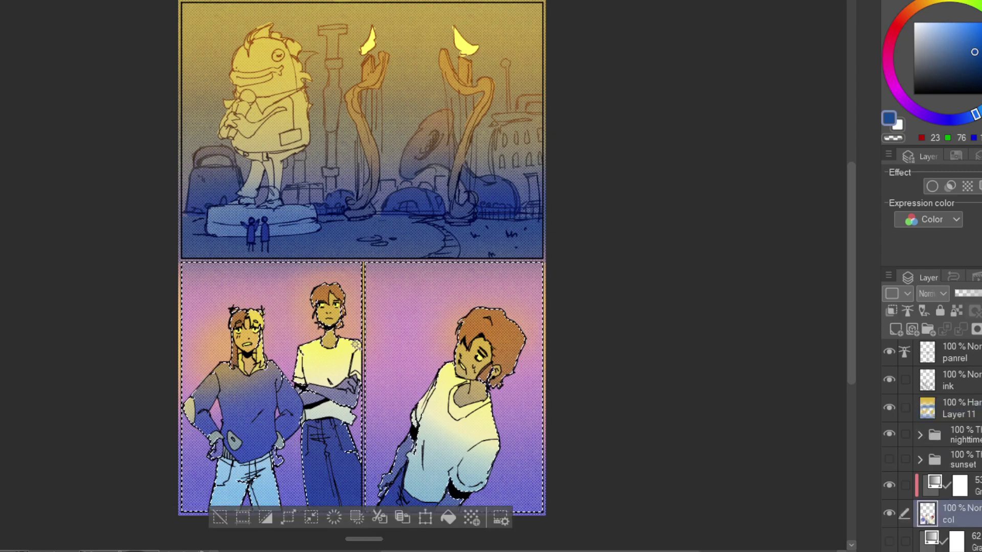
left_click_drag(545, 2, 185, 515)
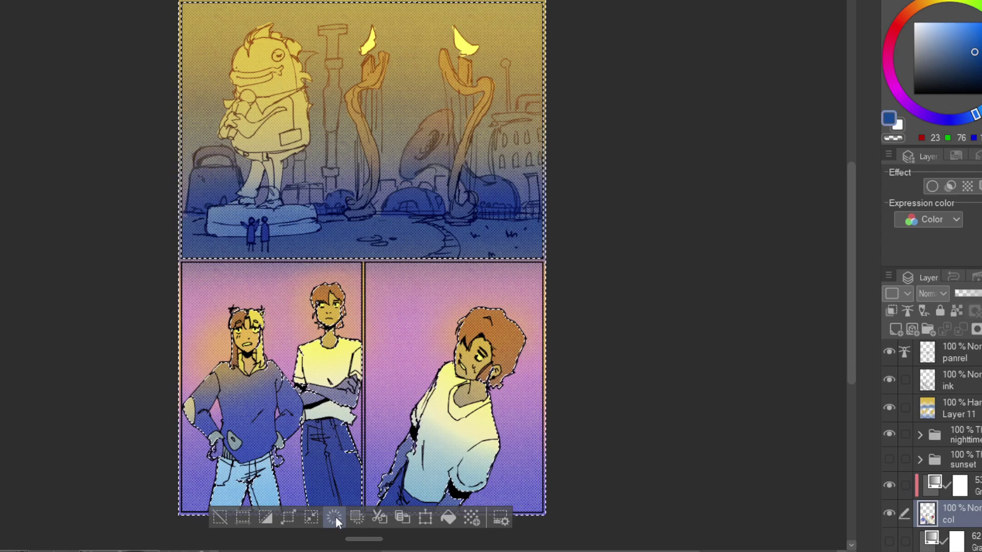
left_click(950, 408)
left_click(338, 518)
key("ctrl+d")
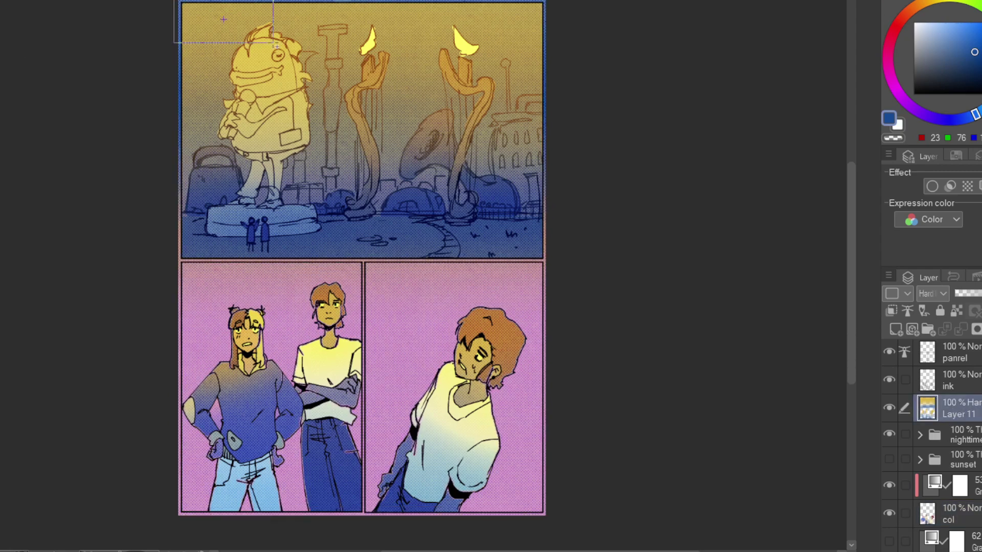
Duplicate Layer 11 and move Layer 11 Copy below bg 2.
key("ctrl+a")
left_click(402, 286)
left_click_drag(965, 541, 948, 524)
left_click(242, 287)
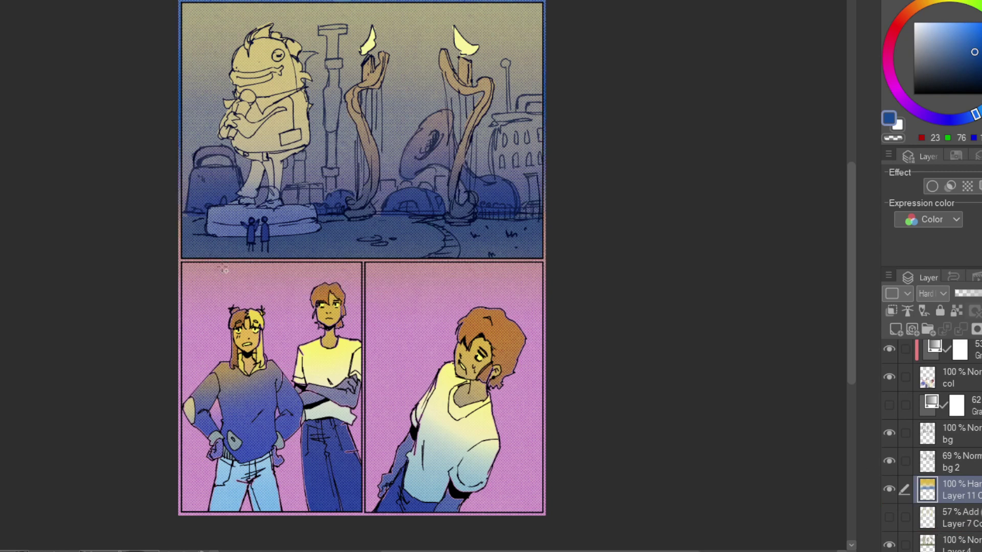
scroll(932, 445, "down", 2)
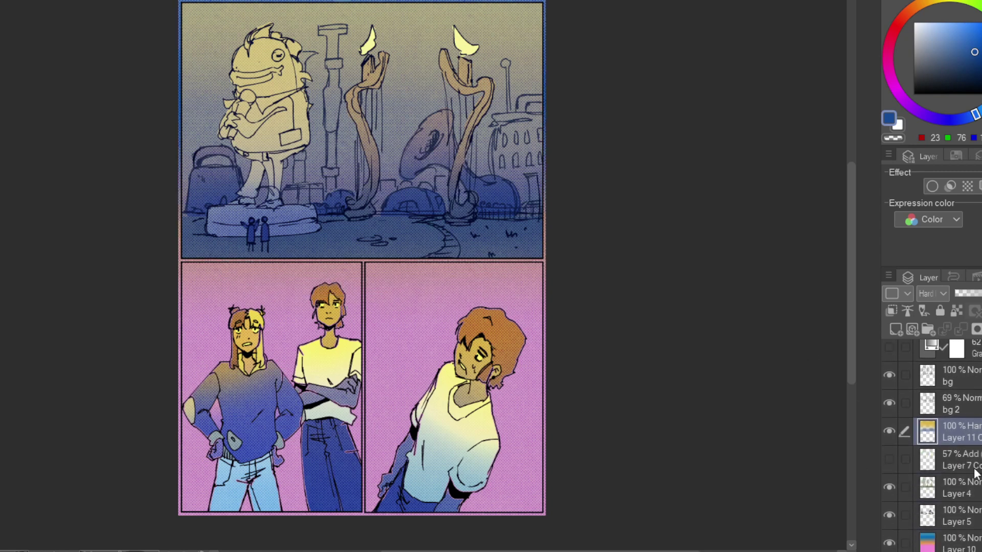
scroll(844, 378, "up", 1)
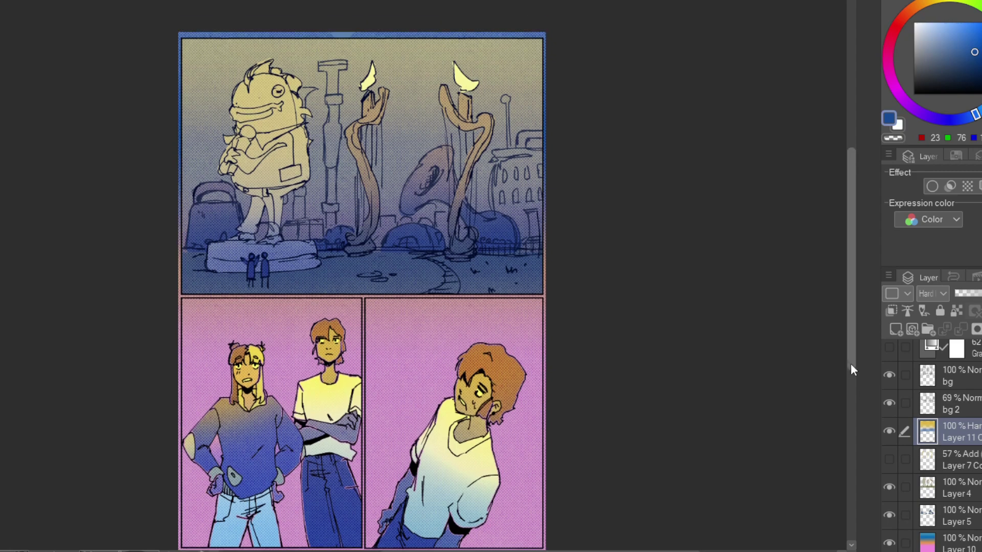
scroll(875, 471, "up", 4)
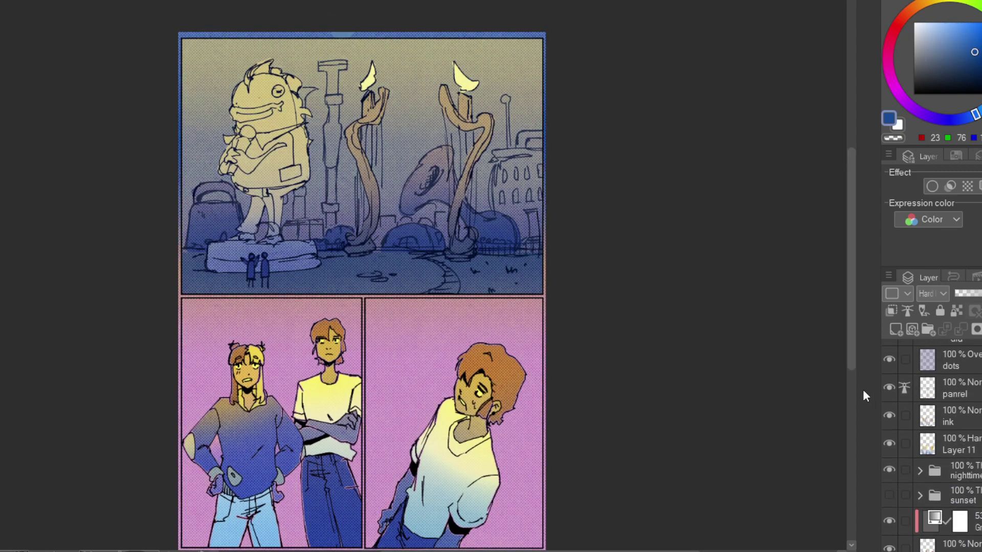
scroll(854, 384, "down", 2)
Expand the nighttime folder and select a gradient layer's mask.
left_click(920, 470)
scroll(952, 410, "down", 3)
left_click(953, 424)
left_click(951, 422)
scroll(885, 425, "down", 5)
scroll(886, 425, "down", 2)
On Layer 10, clear the pink fill from the two lower panels.
left_click(900, 493)
left_click_drag(182, 247, 545, 500)
left_click(356, 517)
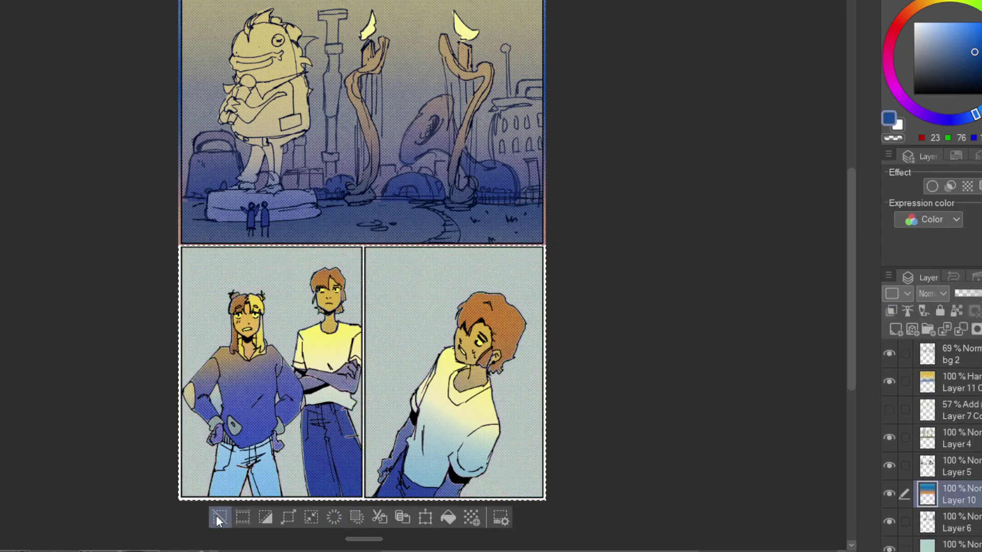
left_click(218, 519)
scroll(855, 346, "up", 3)
left_click_drag(173, 97, 545, 378)
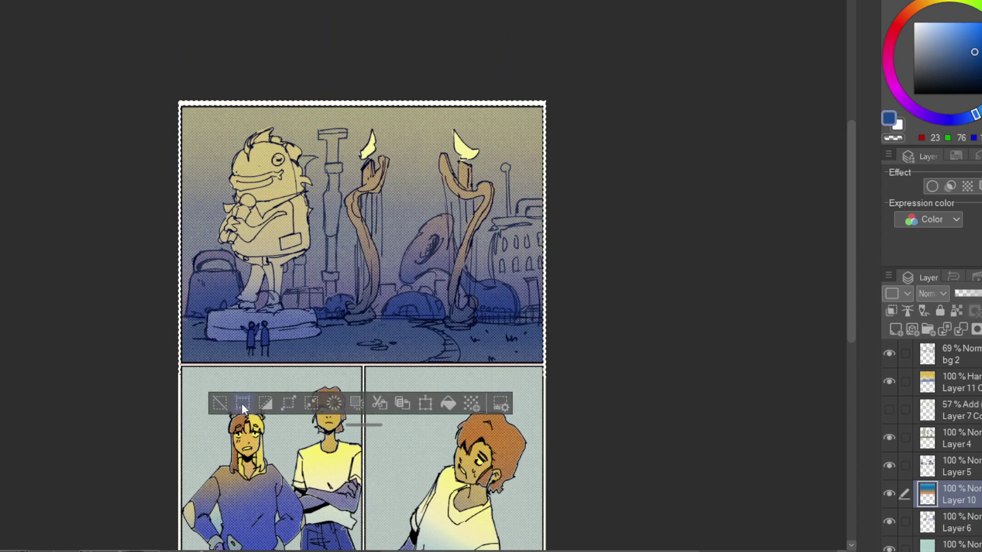
left_click(248, 406)
scroll(856, 289, "down", 3)
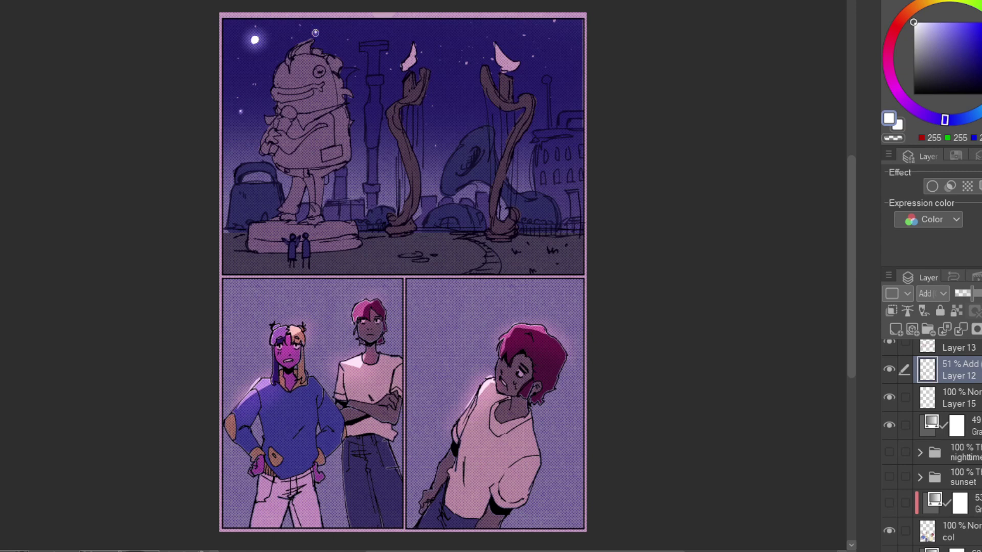
Dab three bright stars into the top panel's night sky, including the upper right.
left_click(466, 63)
left_click(554, 22)
left_click(435, 147)
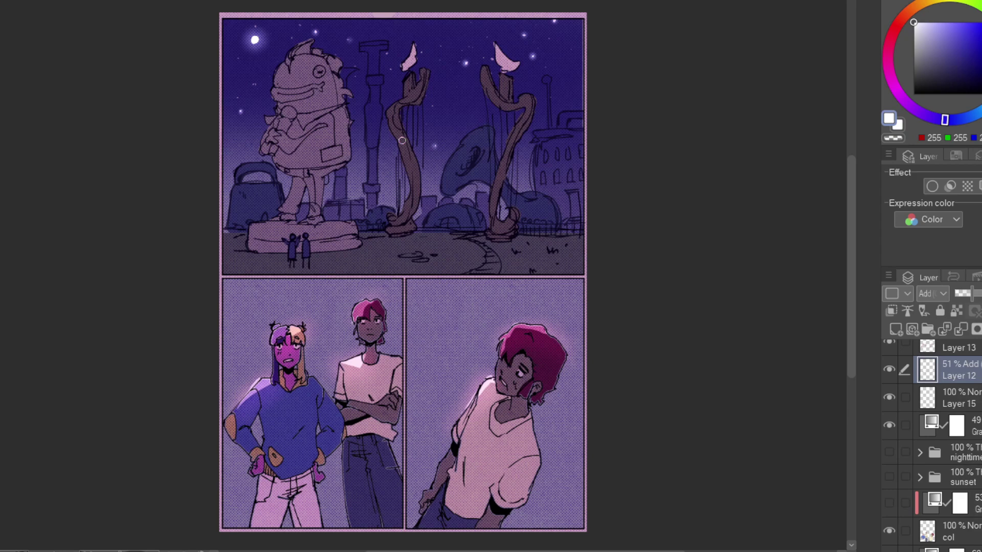